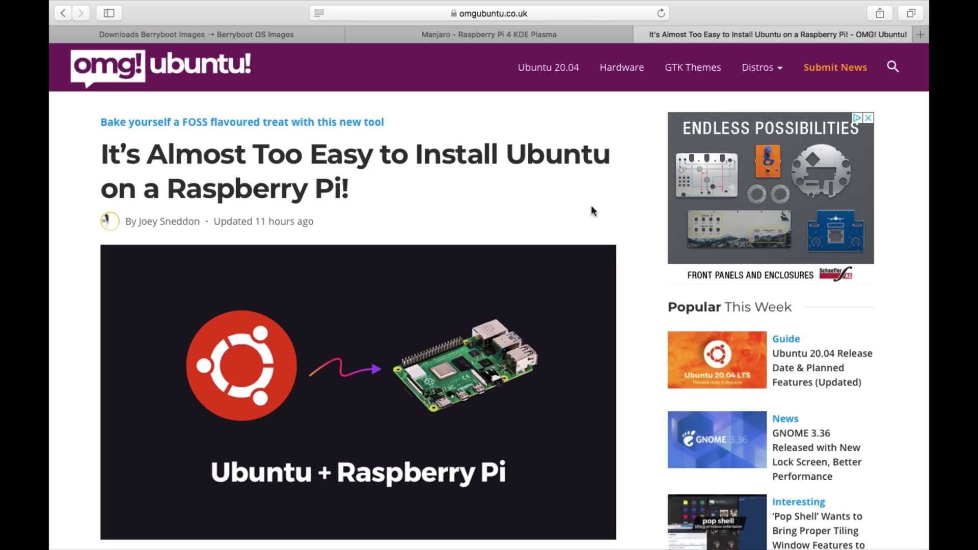
Step: Skim the OMG Ubuntu Raspberry Pi article, then launch Raspberry Pi Imager from the Dock
scroll(591, 206, "down", 2)
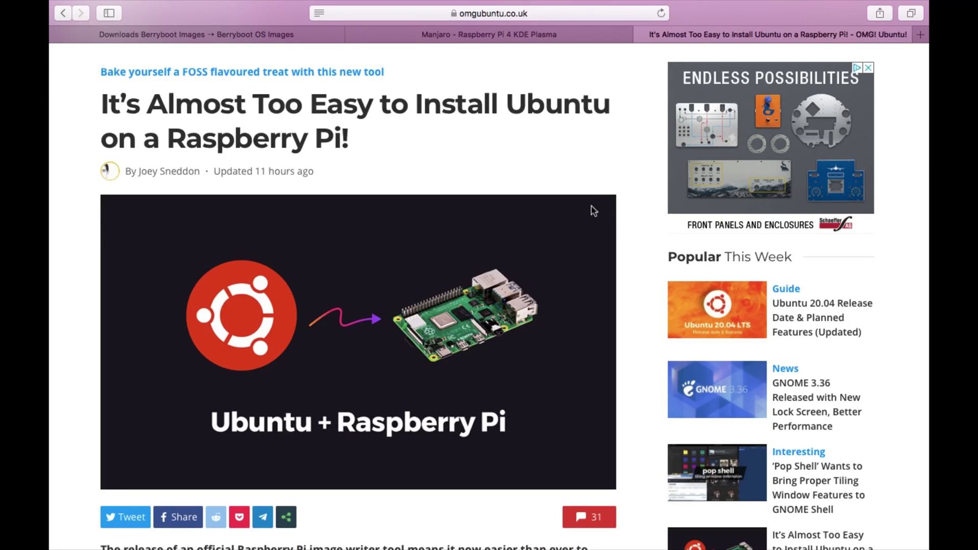
scroll(593, 210, "down", 10)
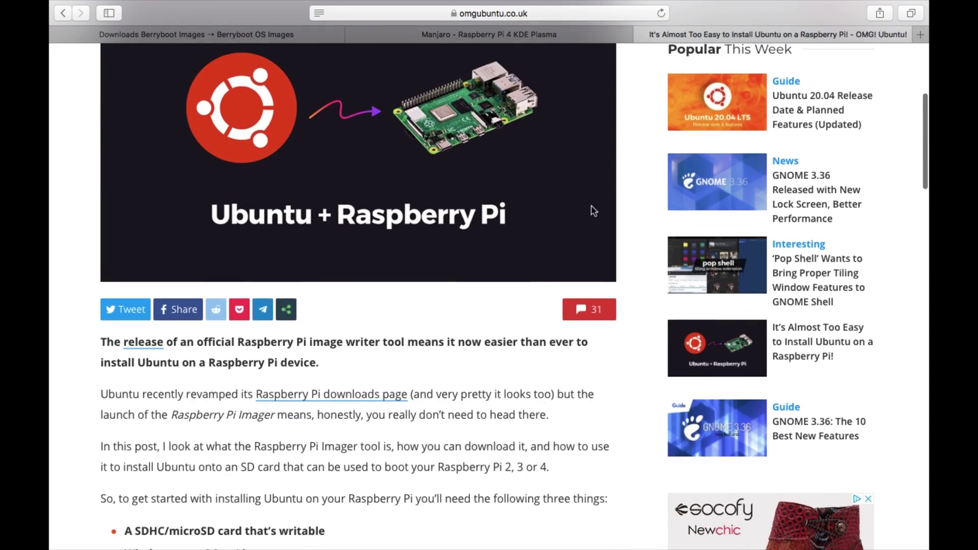
scroll(592, 209, "down", 2)
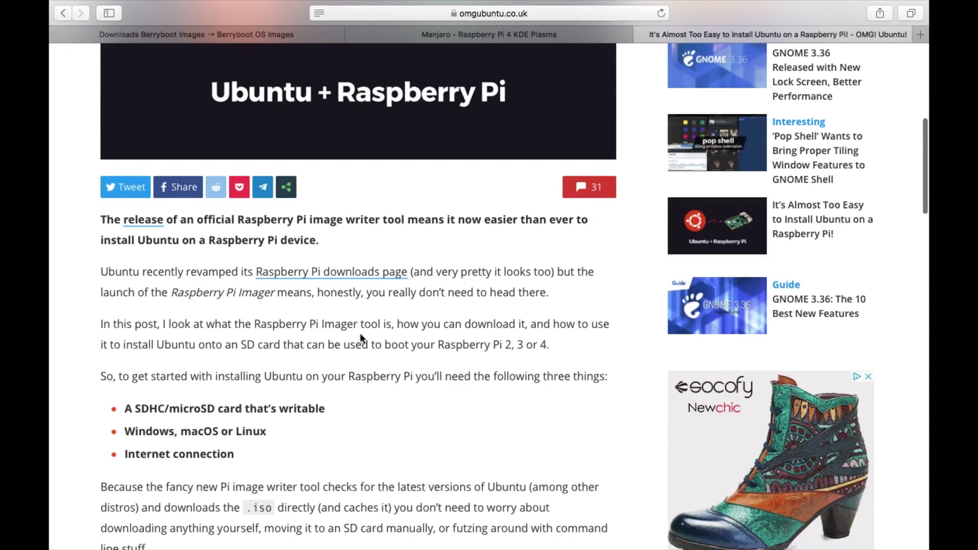
mouse_move(496, 529)
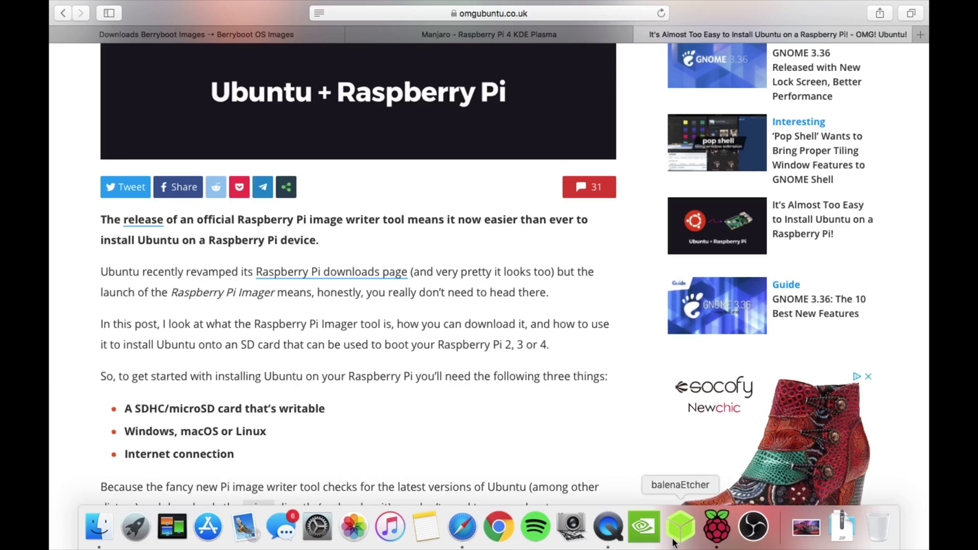
left_click(713, 532)
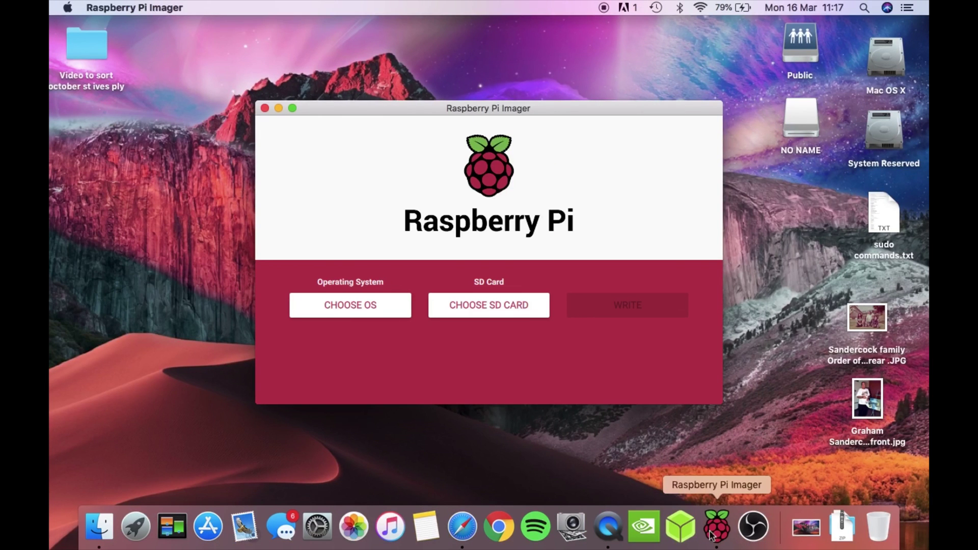
Step: Open the CHOOSE OS list and browse the available operating systems
left_click(343, 308)
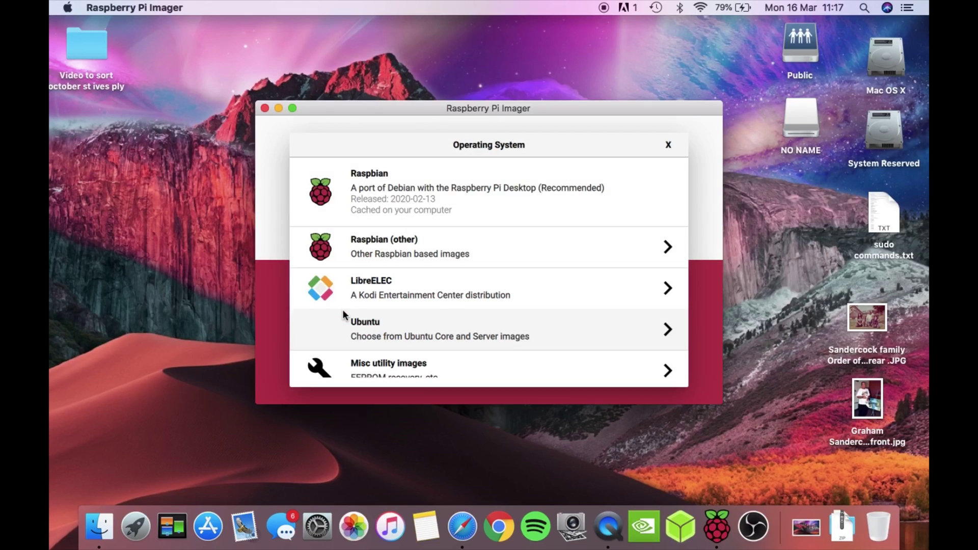
scroll(343, 312, "down", 3)
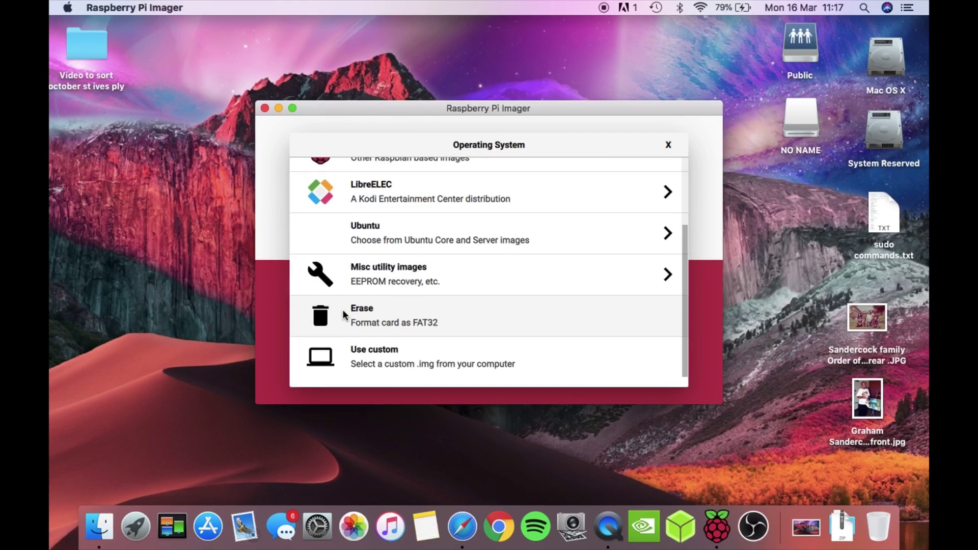
scroll(406, 235, "up", 3)
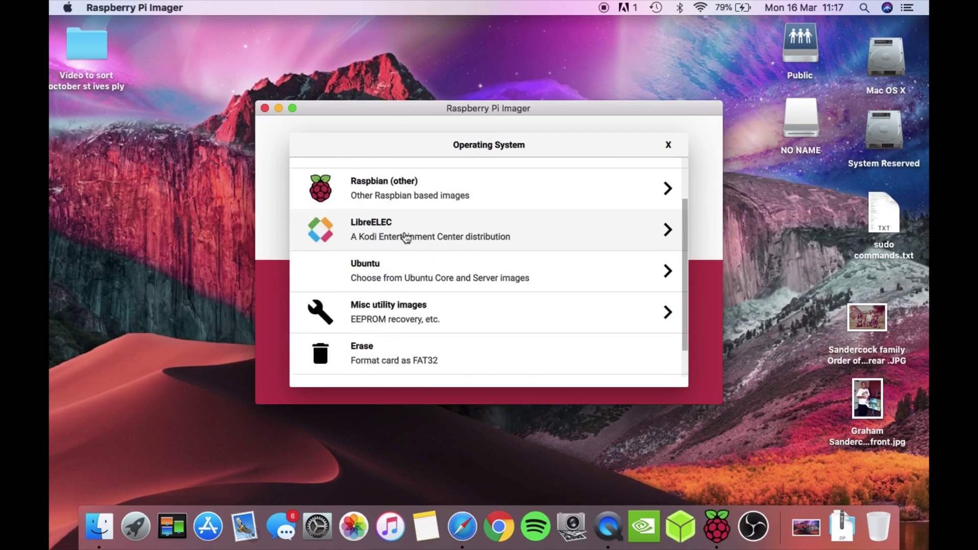
scroll(406, 235, "down", 3)
scroll(405, 234, "up", 3)
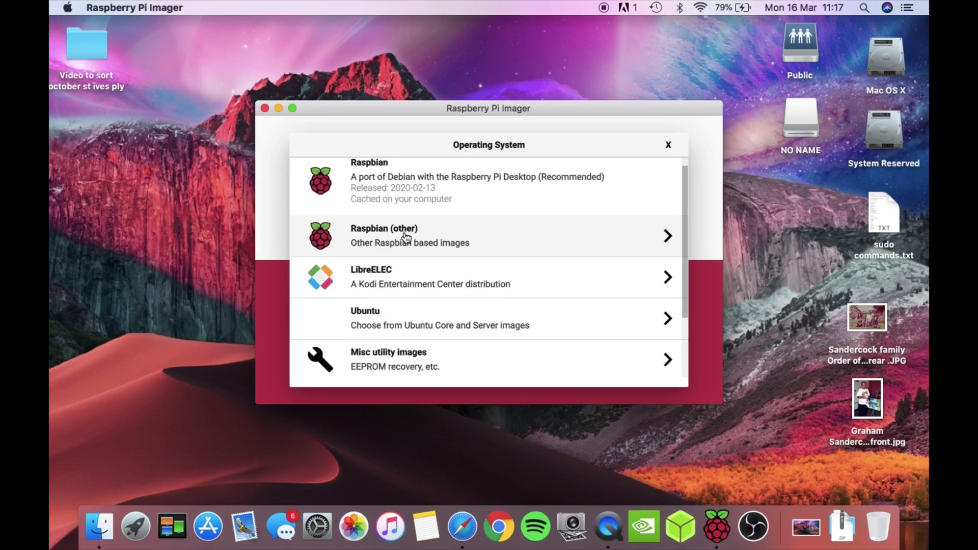
scroll(402, 234, "down", 3)
Step: Show the Ubuntu images and scroll to the Ubuntu 19.10.1 entries
left_click(369, 245)
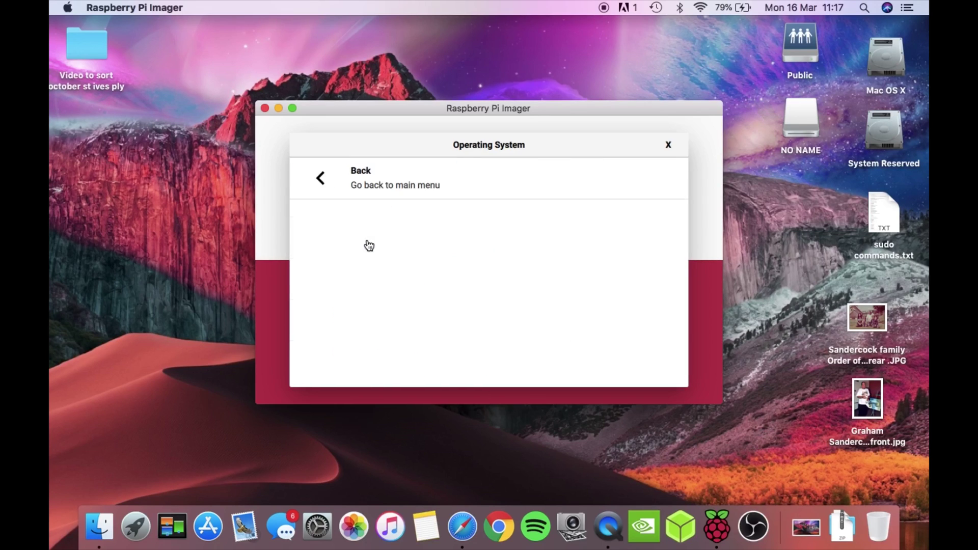
scroll(492, 261, "down", 5)
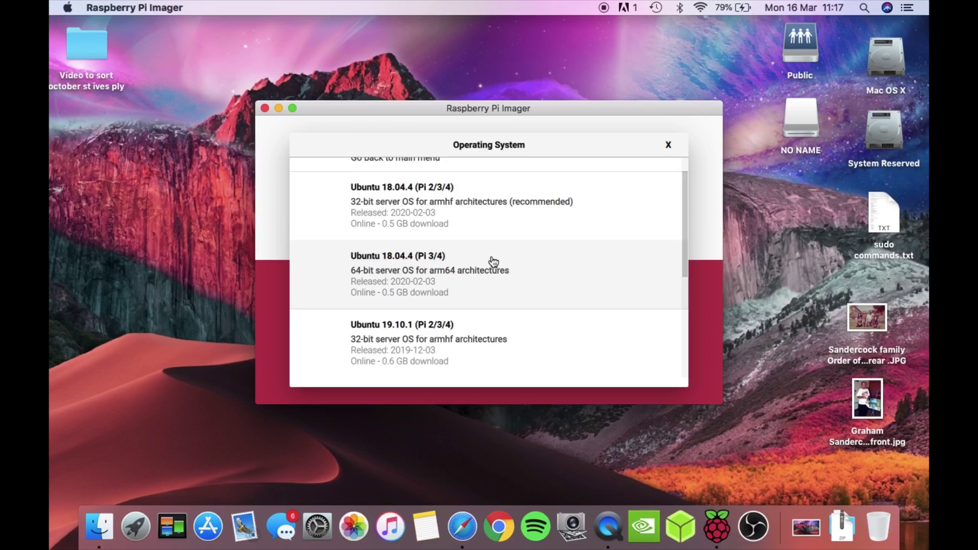
scroll(492, 261, "up", 4)
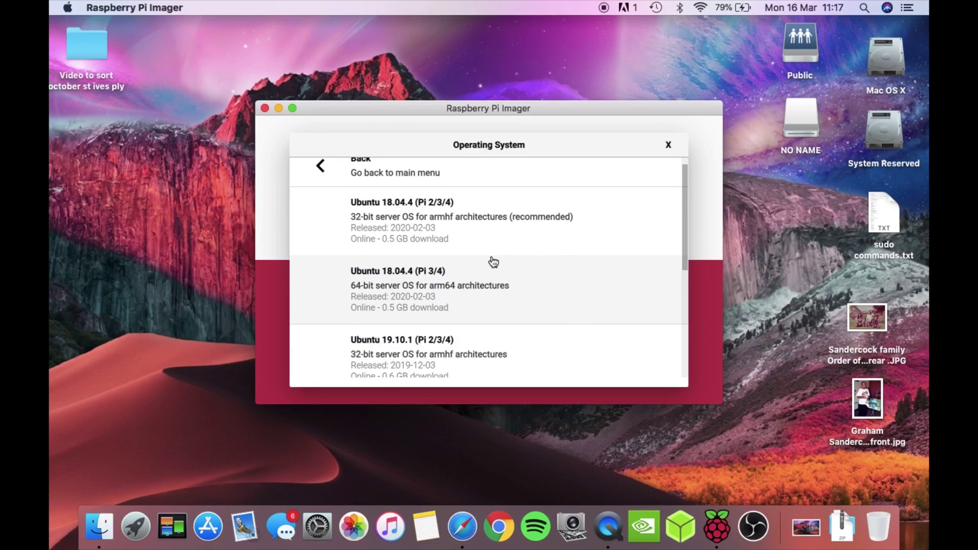
scroll(492, 261, "up", 1)
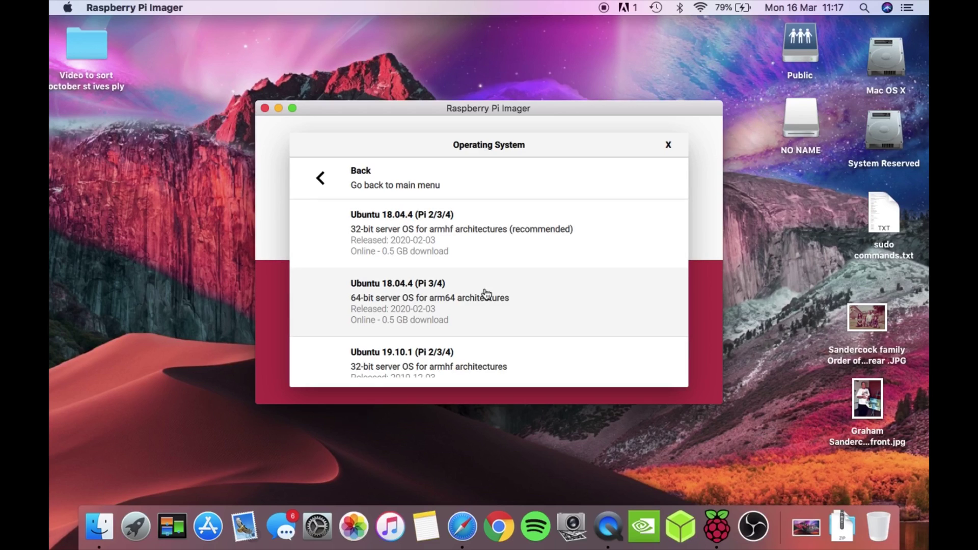
scroll(524, 295, "down", 1)
scroll(523, 296, "down", 5)
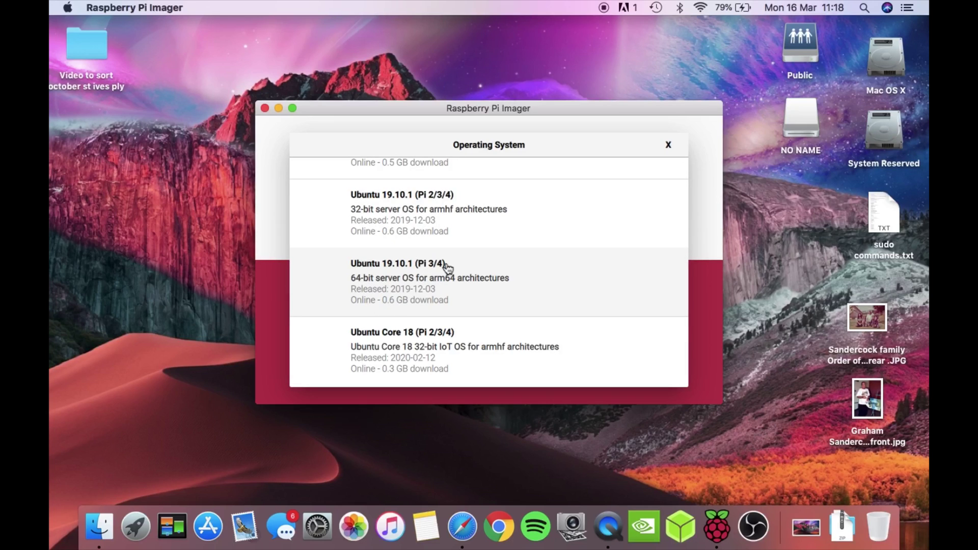
Step: Write Ubuntu 19.10.1 (Pi 3/4) to the 31 GB Generic STORAGE DEVICE card, then dismiss the success notice
left_click(418, 265)
left_click(515, 313)
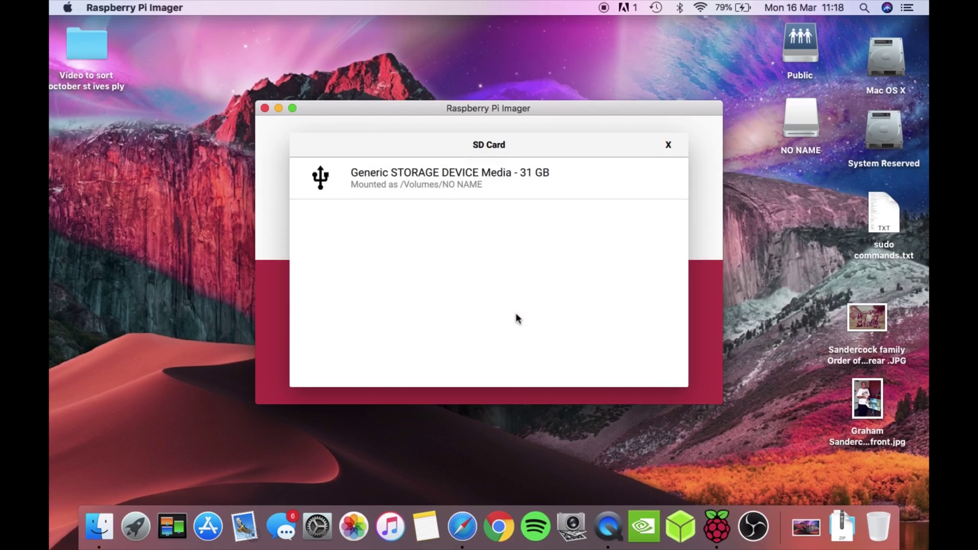
left_click(450, 191)
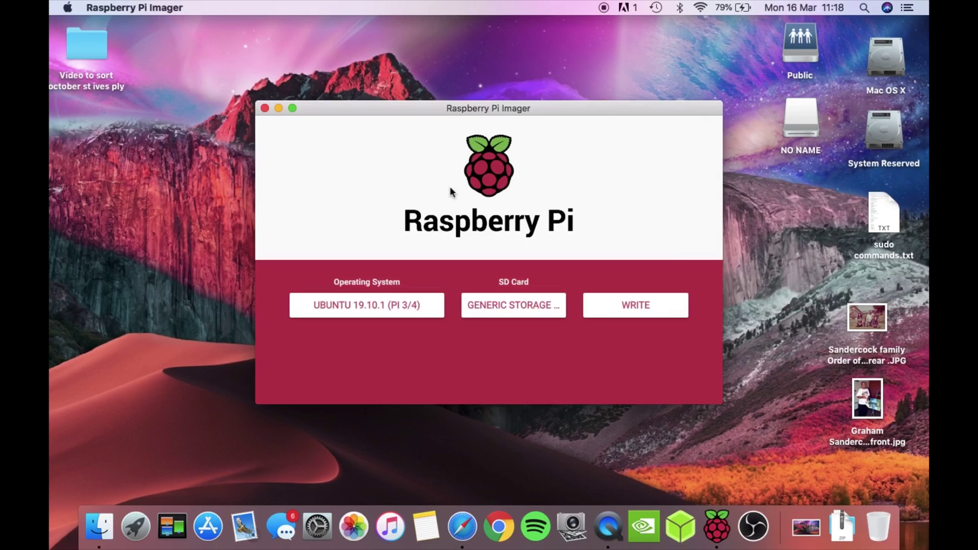
left_click(614, 304)
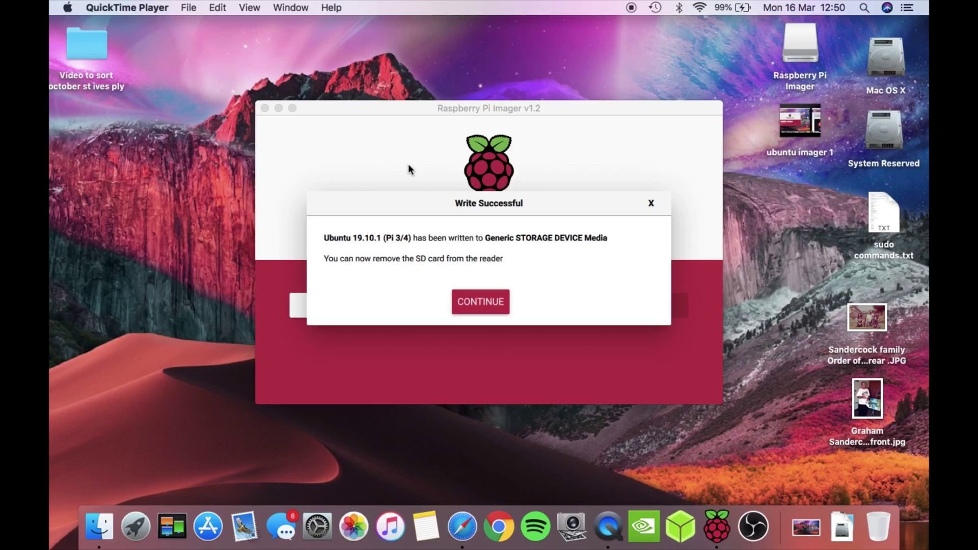
left_click(467, 302)
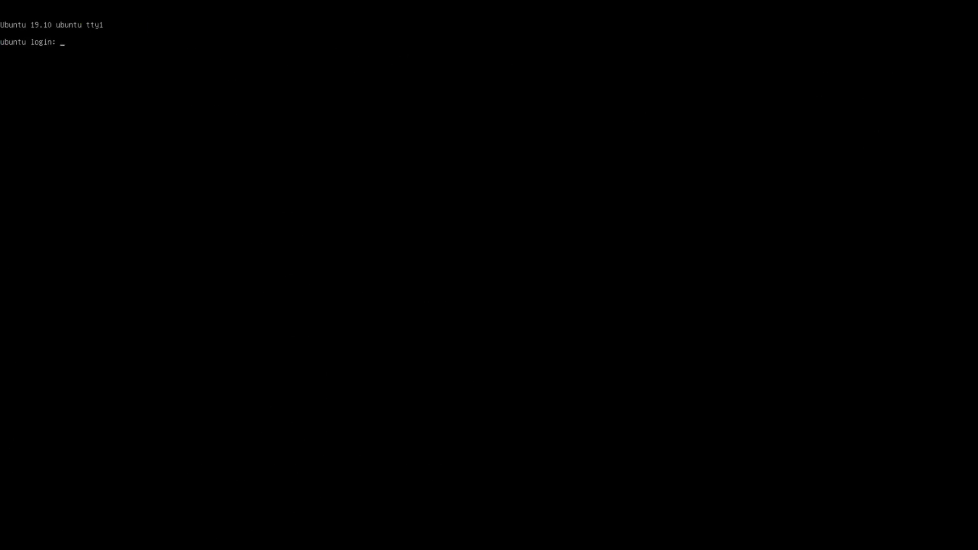
Step: Log in as ubuntu with the default password and set a new password, entered twice
type("ubun")
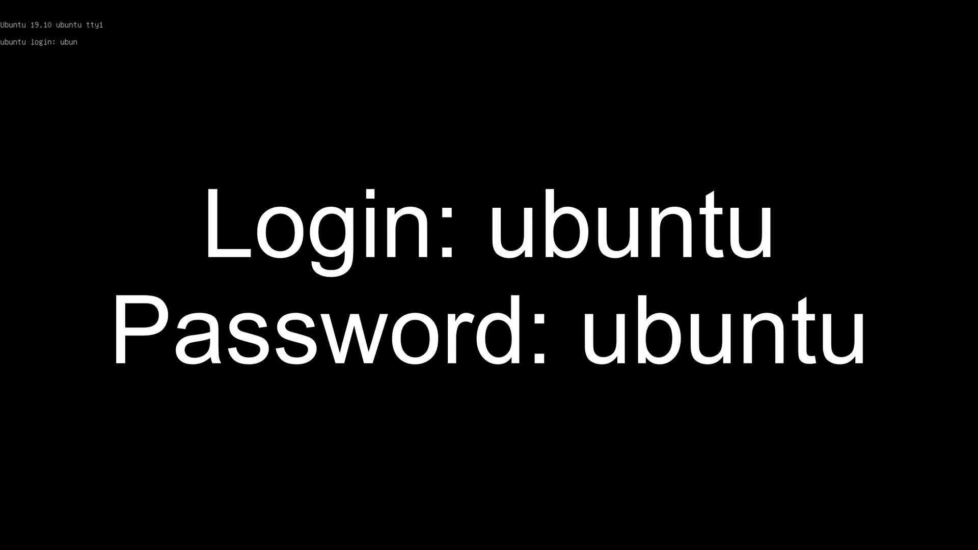
type("tu")
key("Return")
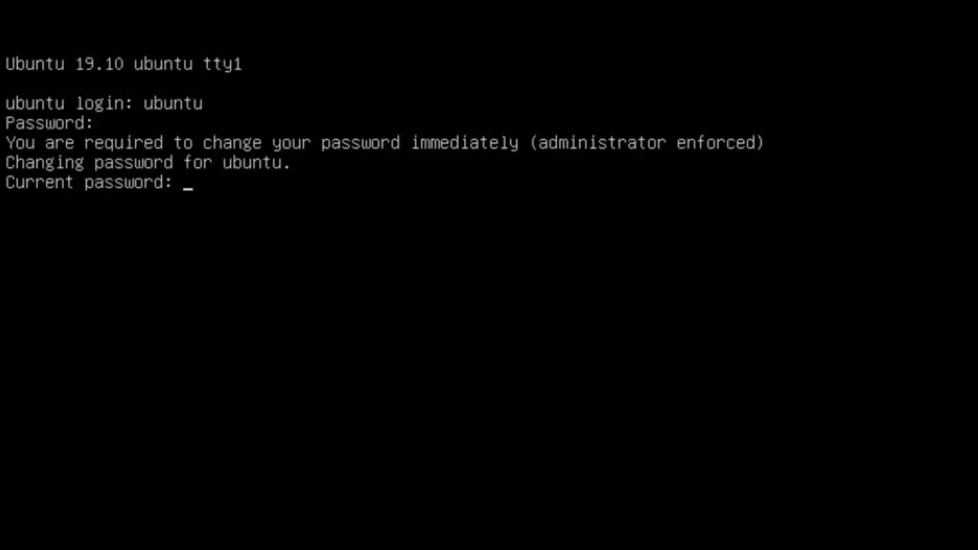
key("Return")
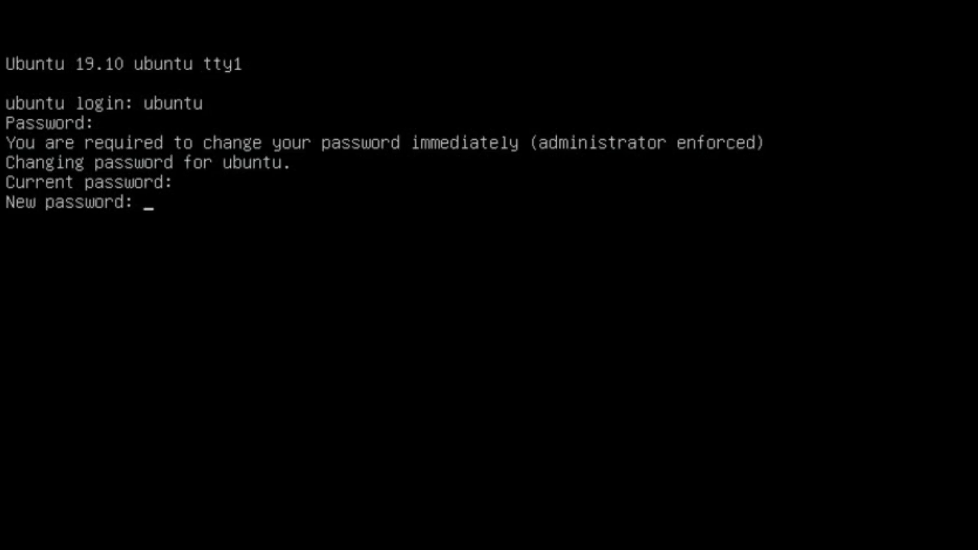
key("Return")
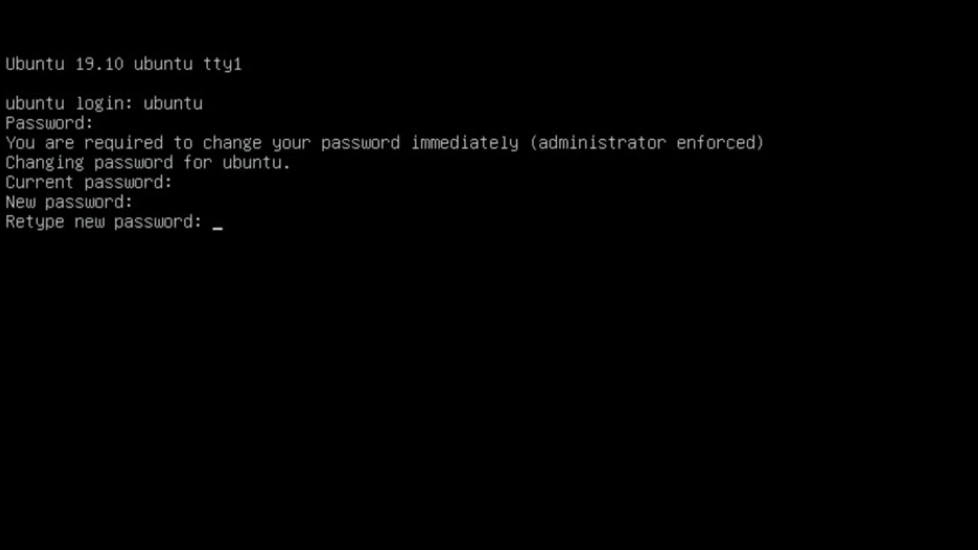
key("Return")
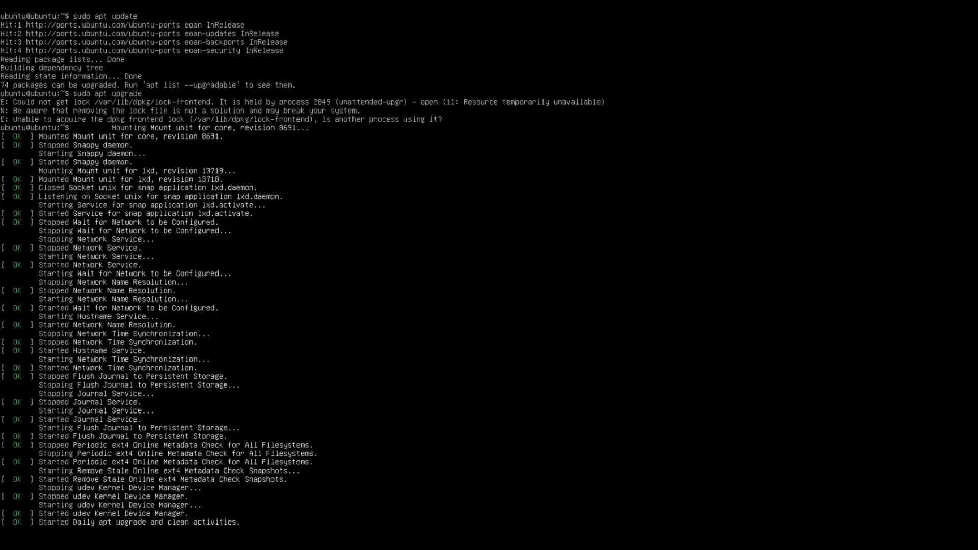
Step: Install lubuntu-desktop with sudo apt install, answering y, then reboot the Pi
key("Return")
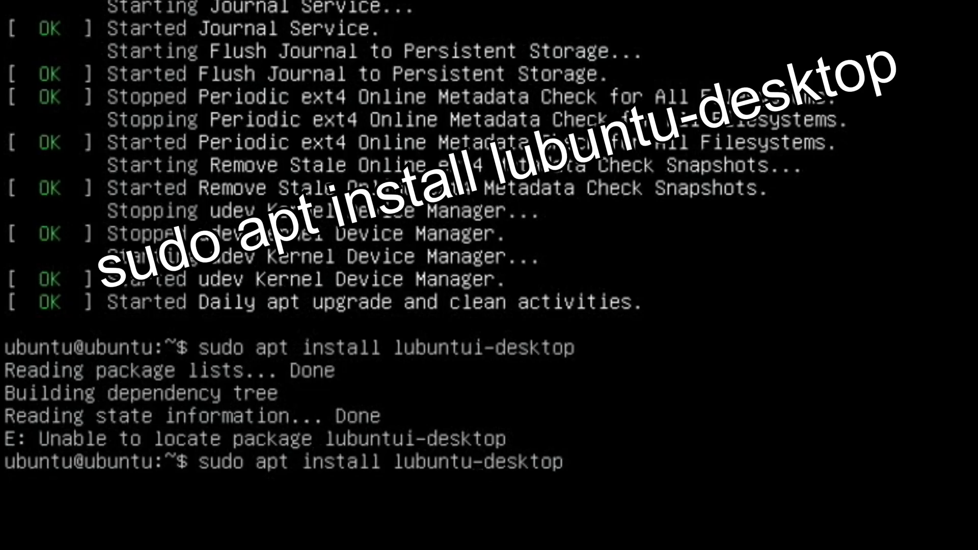
key("Return")
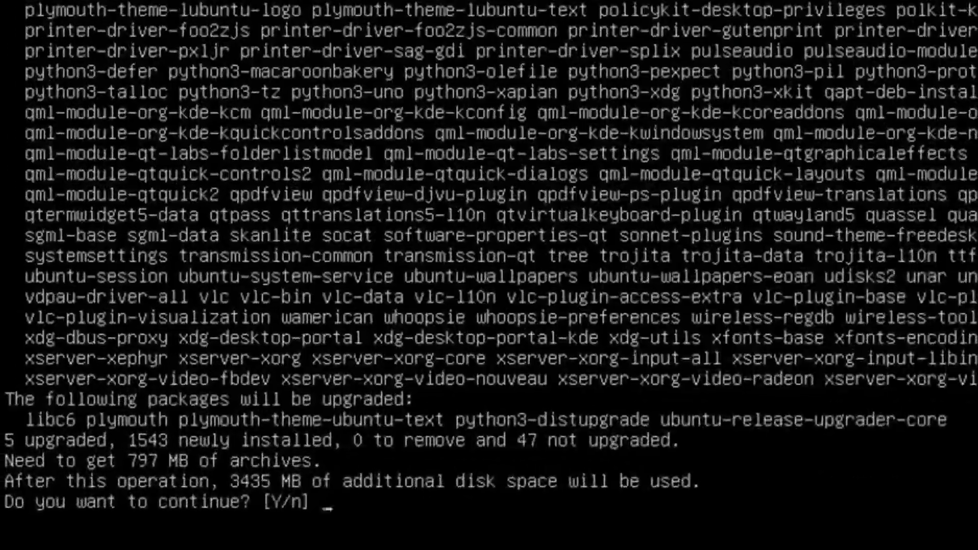
type("y")
key("Return")
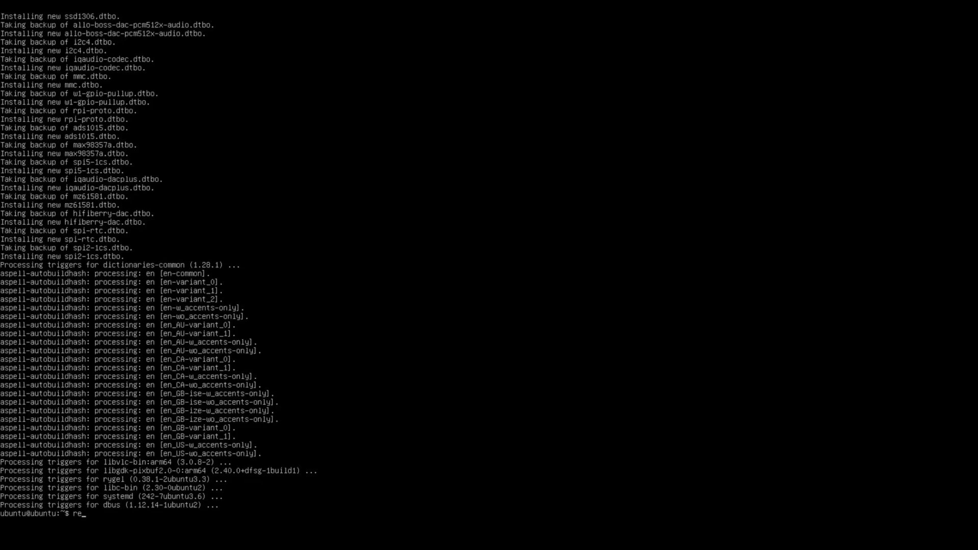
type("boot")
key("Return")
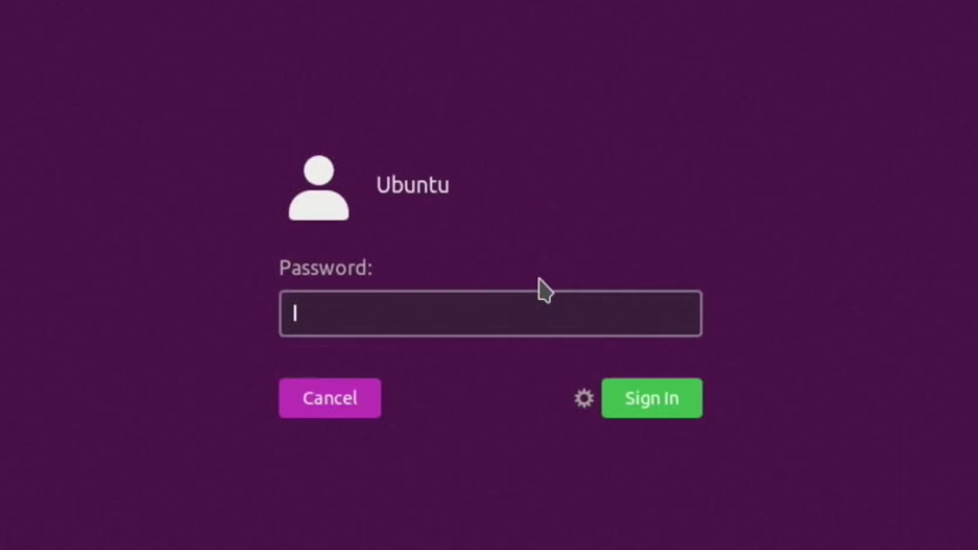
Step: Pick the Lubuntu session from the gear menu and enter the account password
left_click(583, 398)
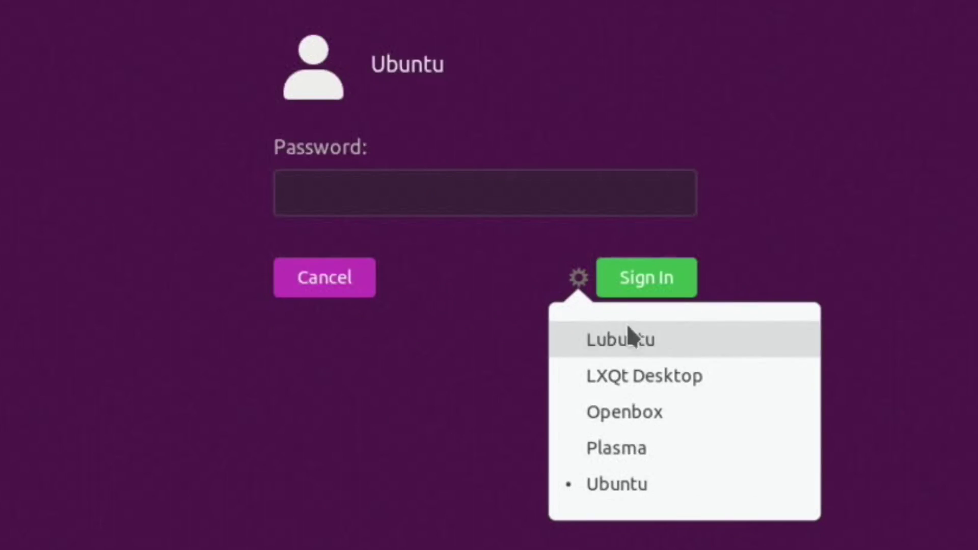
left_click(633, 354)
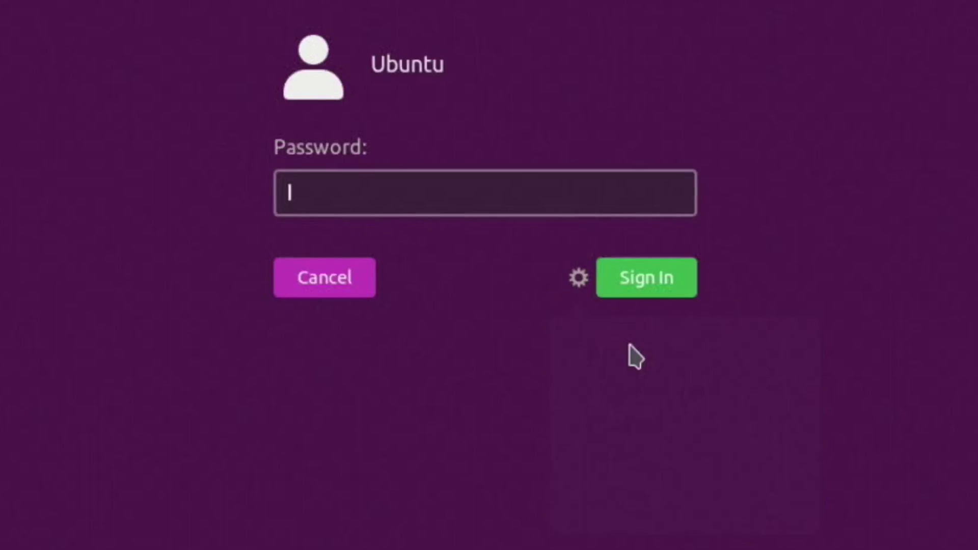
type("******")
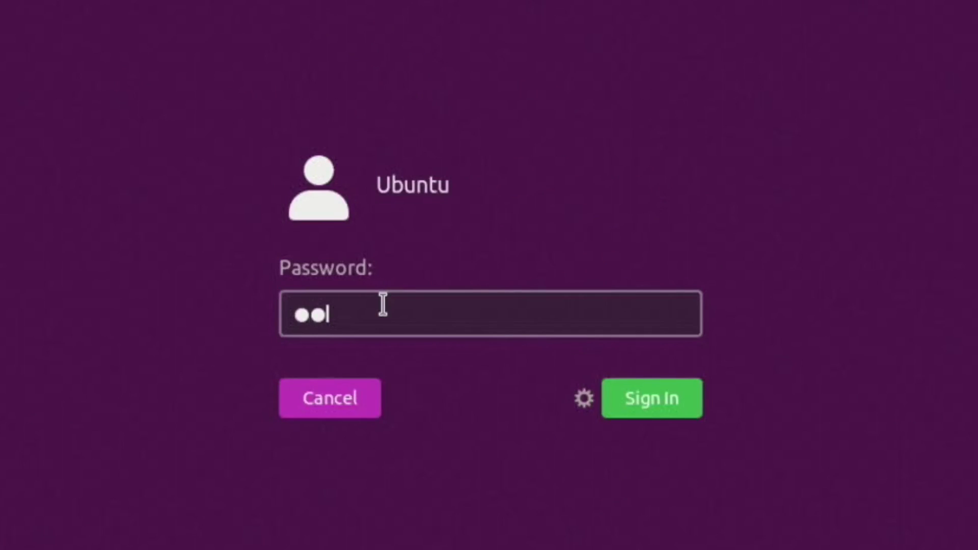
type("*****")
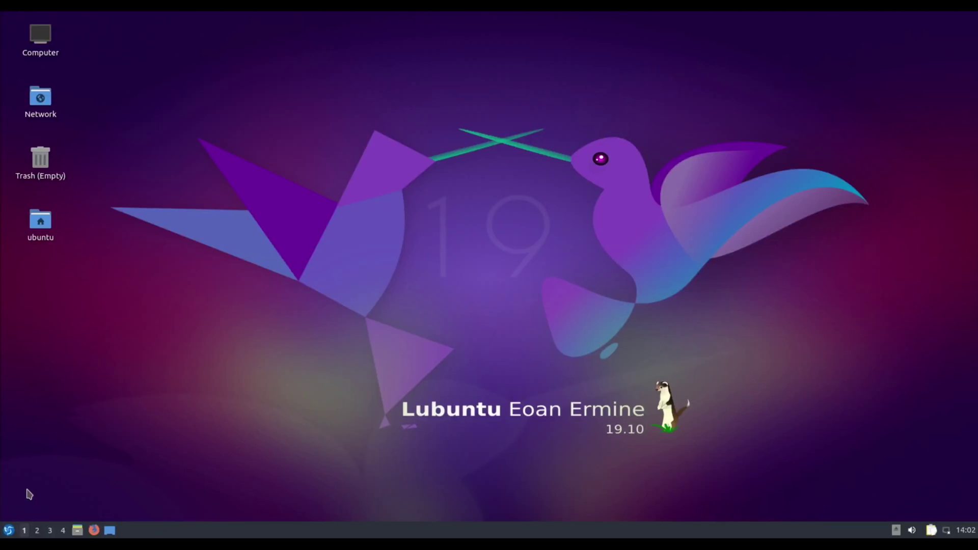
left_click(9, 531)
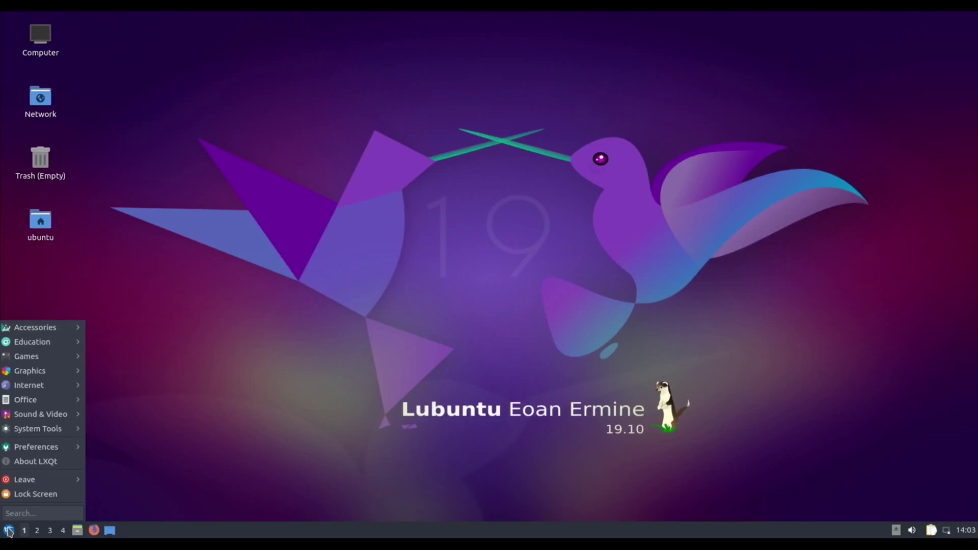
left_click(167, 461)
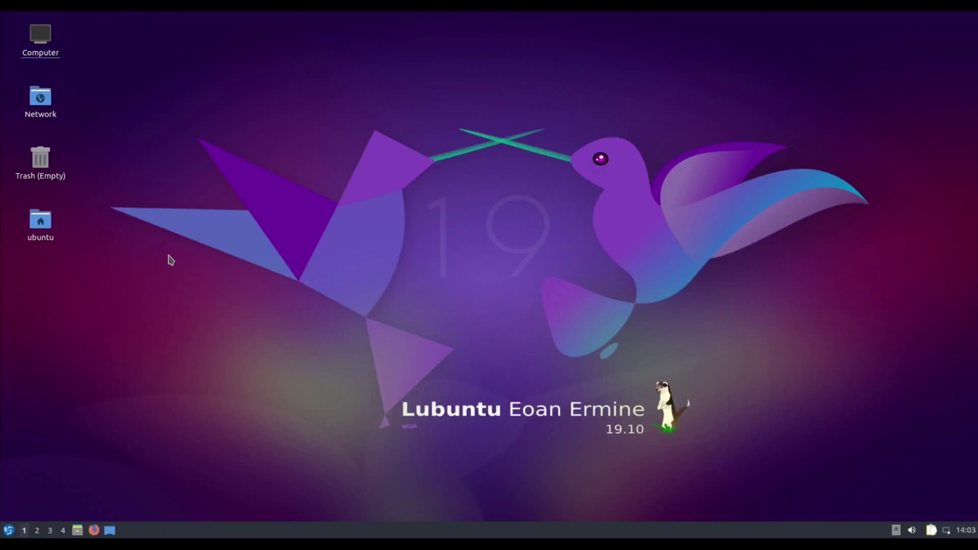
Step: Open the LXQt applications menu and browse the Graphics, Sound & Video and System Tools submenus
left_click(70, 272)
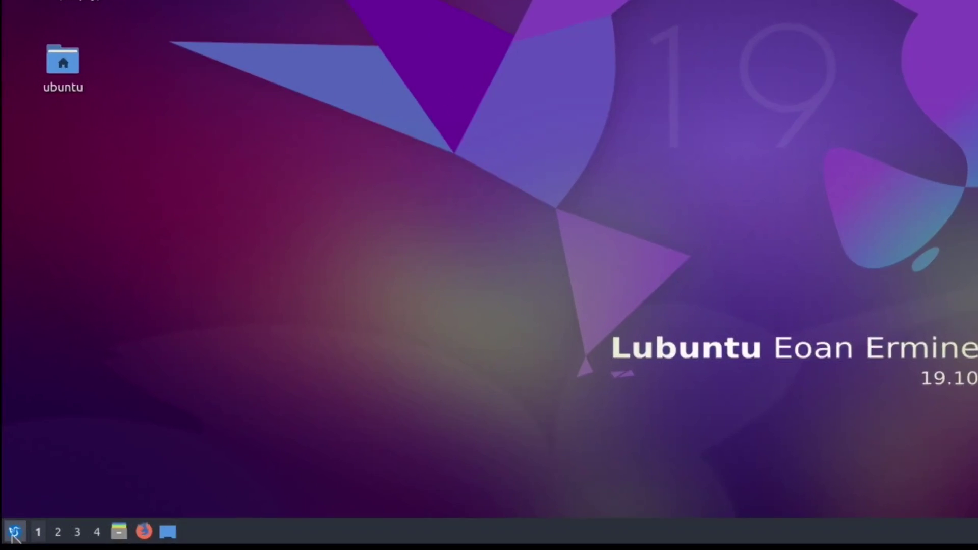
left_click(8, 530)
mouse_move(43, 377)
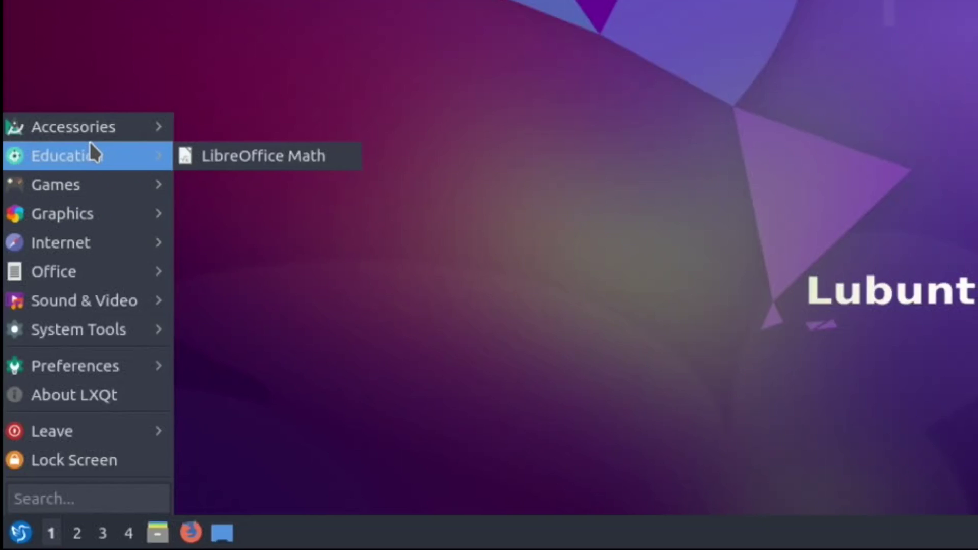
mouse_move(92, 142)
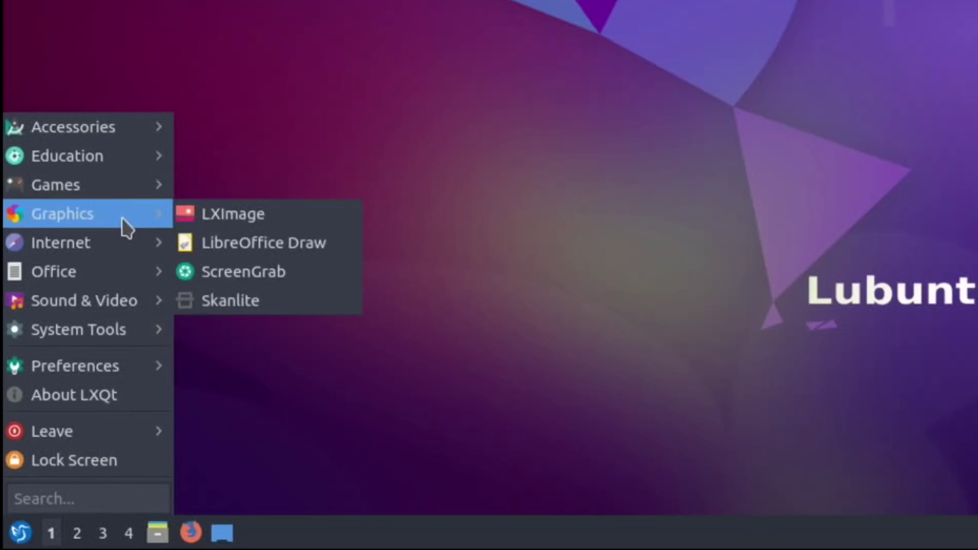
mouse_move(131, 300)
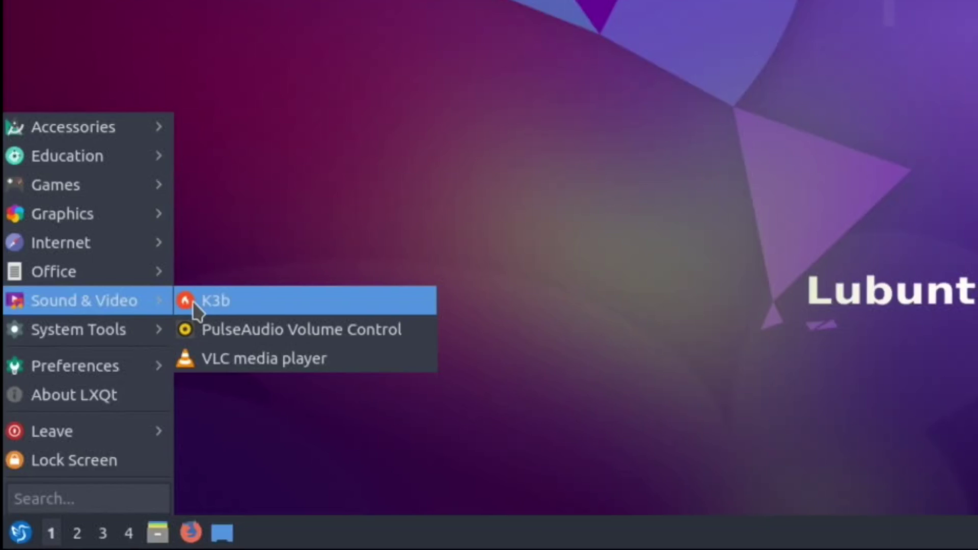
mouse_move(113, 332)
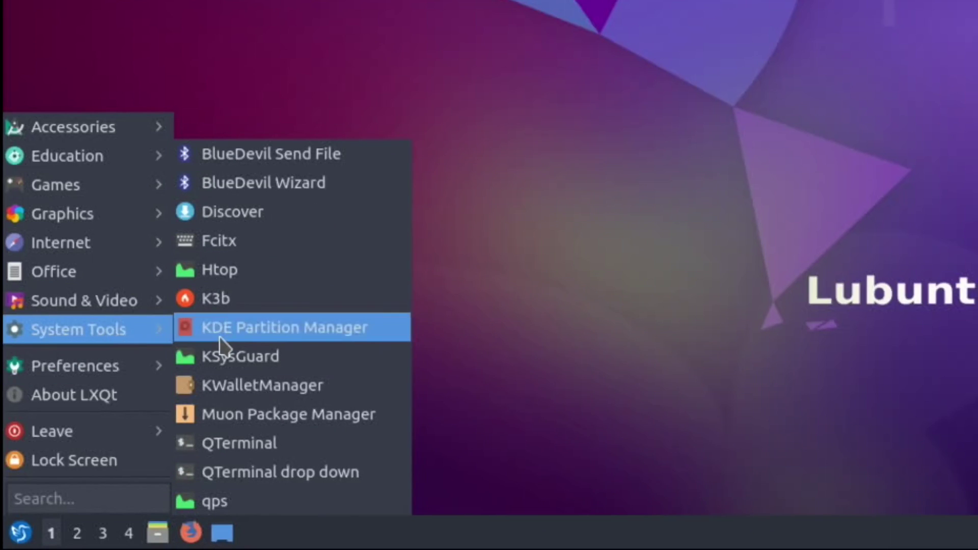